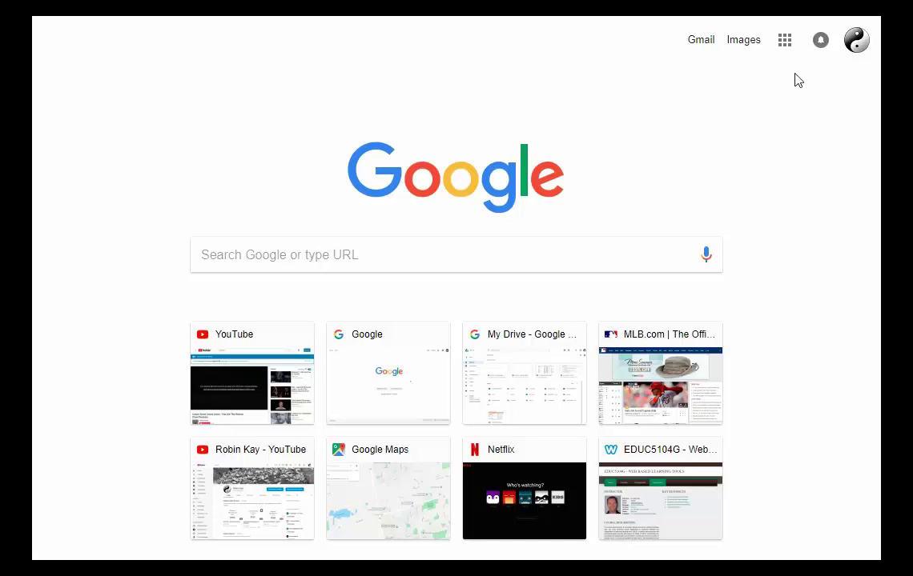
# Open the Google apps launcher from Chrome's new tab page
pyautogui.click(785, 40)
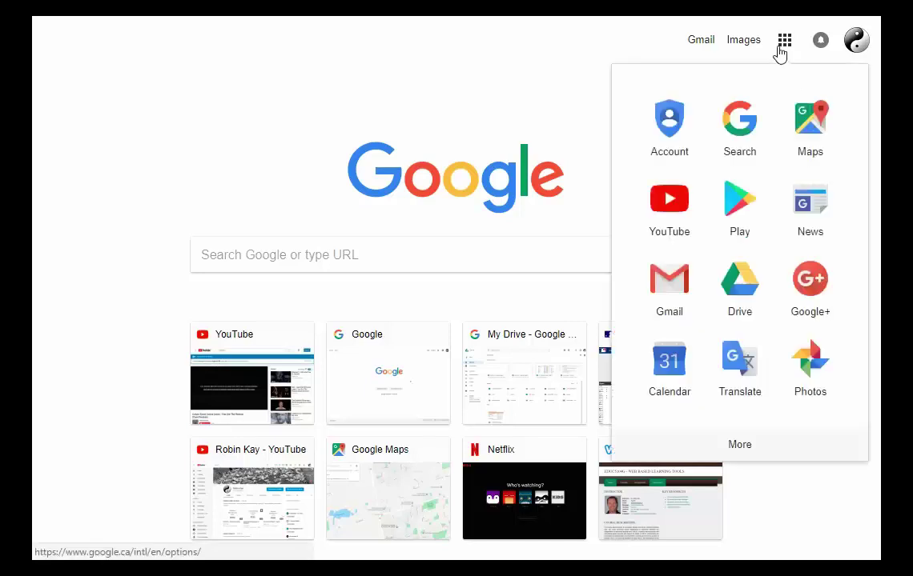
# In Drive's Pratice folder, browse the Docs template gallery, then create a blank Google Doc
pyautogui.click(744, 284)
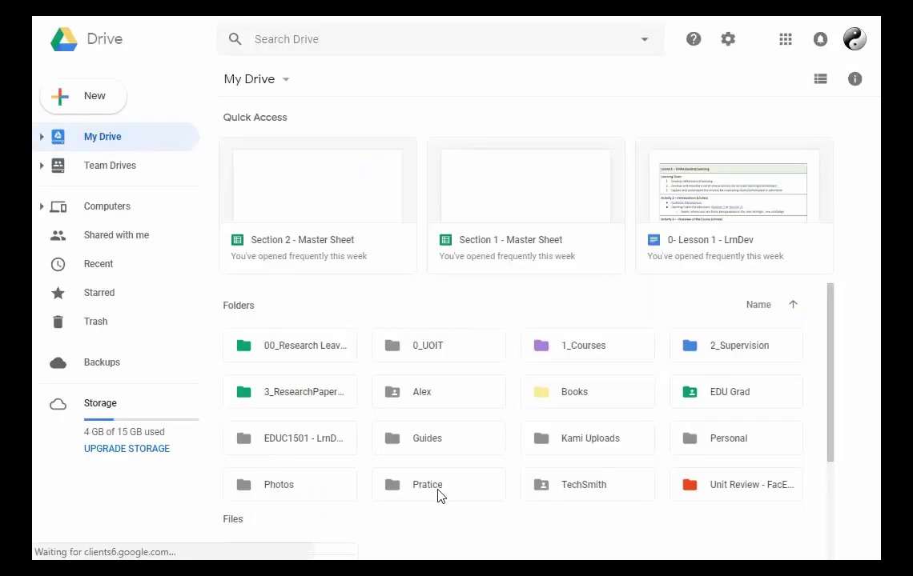
pyautogui.doubleClick(428, 489)
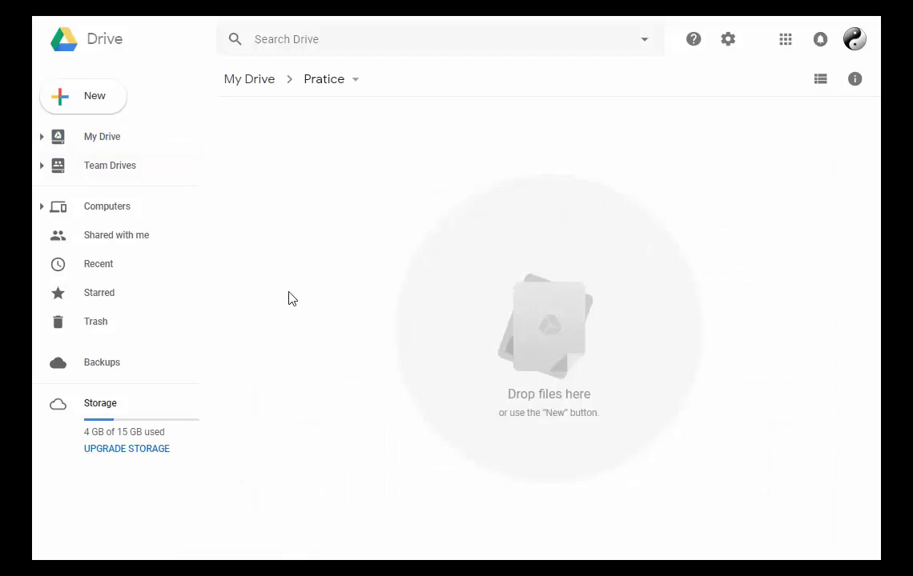
pyautogui.click(67, 100)
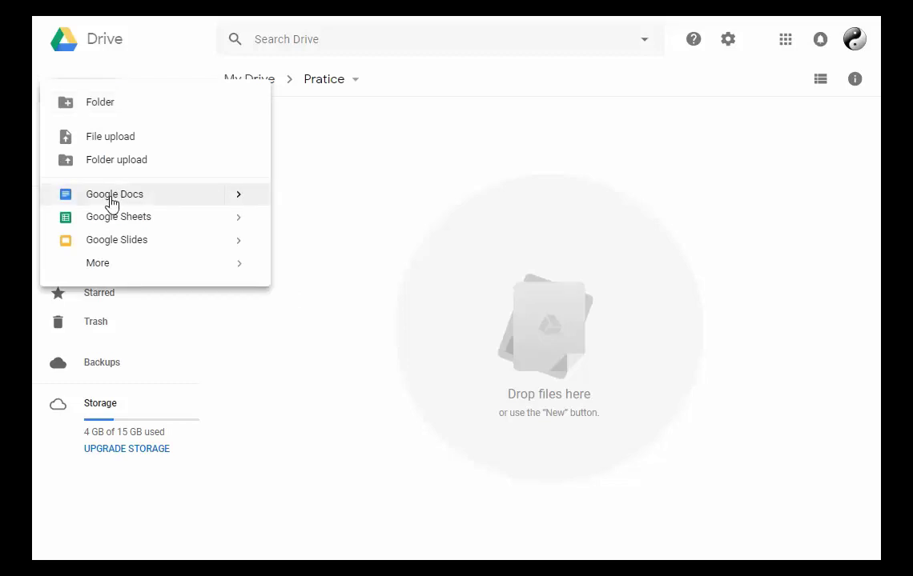
pyautogui.moveTo(237, 208)
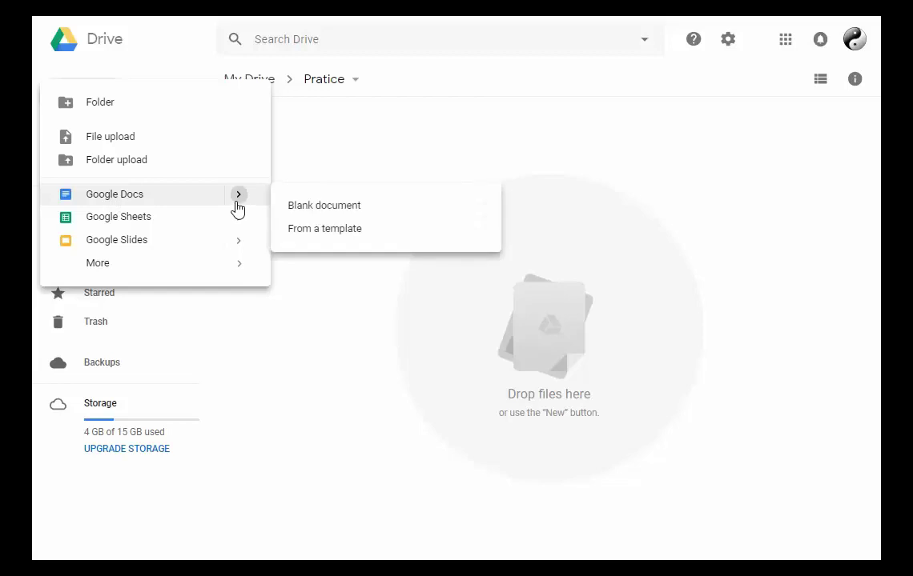
pyautogui.click(312, 234)
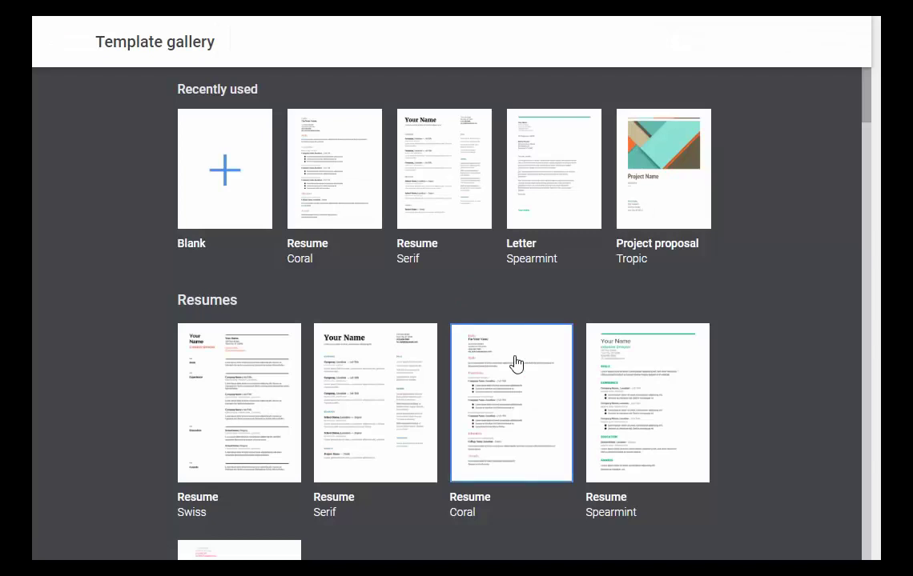
pyautogui.click(575, 372)
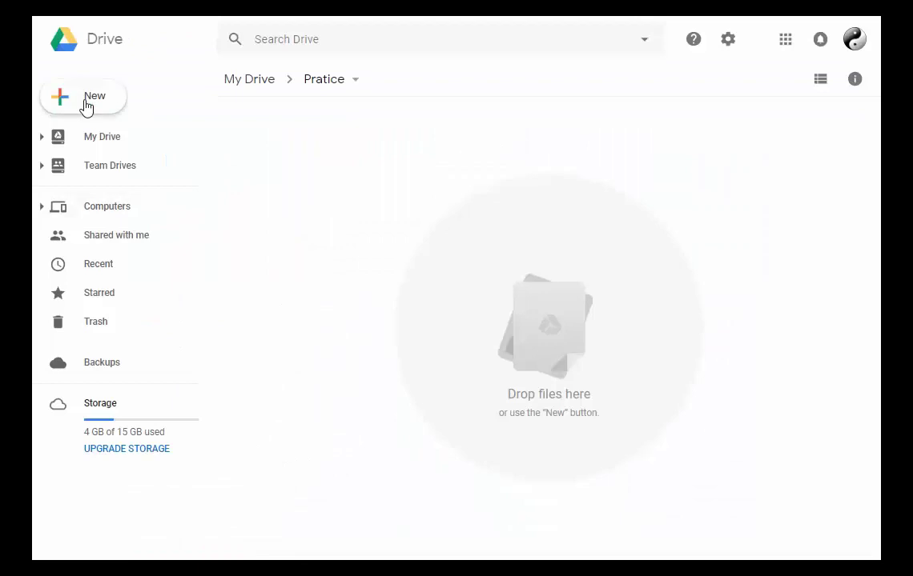
pyautogui.click(87, 107)
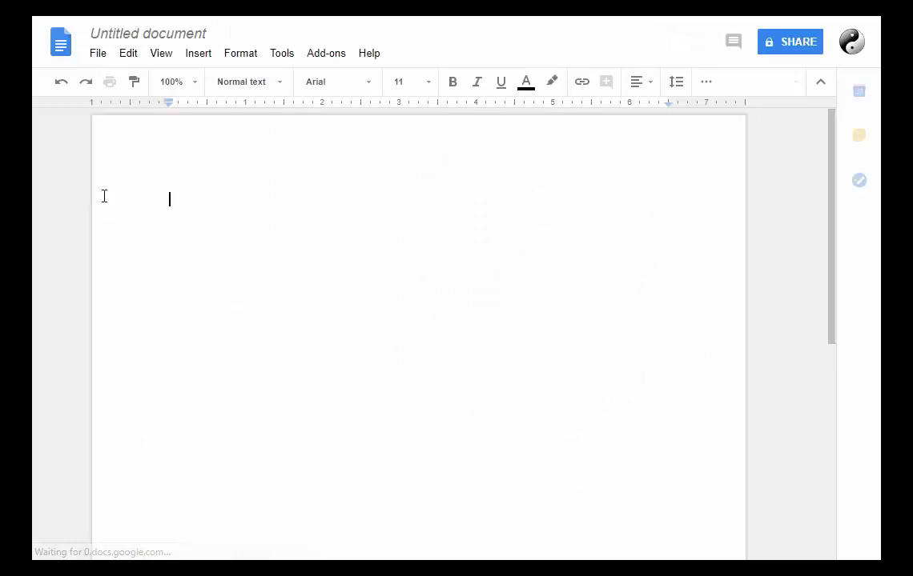
# Rename the Untitled document to 'Kay Practice'
pyautogui.click(205, 33)
pyautogui.write('Kay Practice')
pyautogui.click(287, 224)
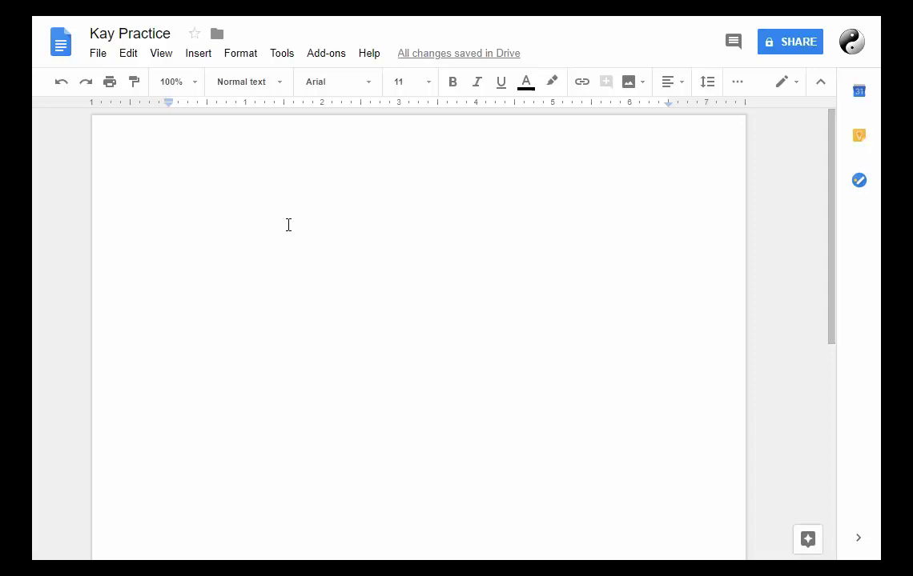
# Turn on link sharing with 'can edit' access for anyone with the link, and copy the link
pyautogui.click(789, 49)
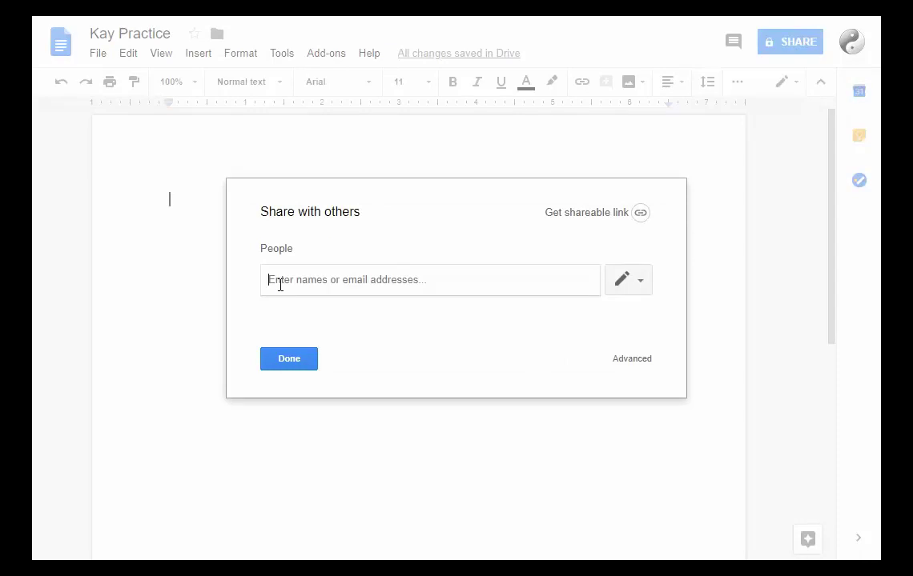
pyautogui.click(641, 213)
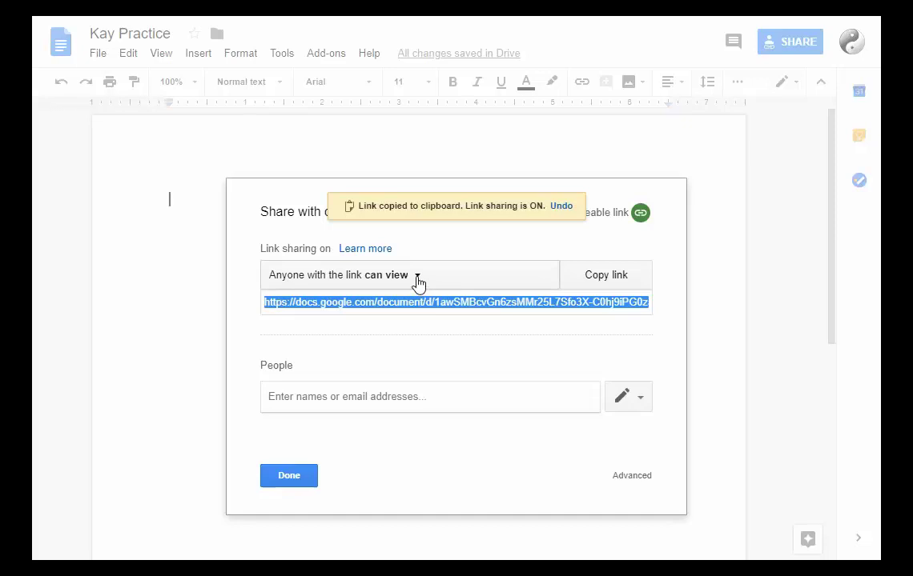
pyautogui.click(417, 278)
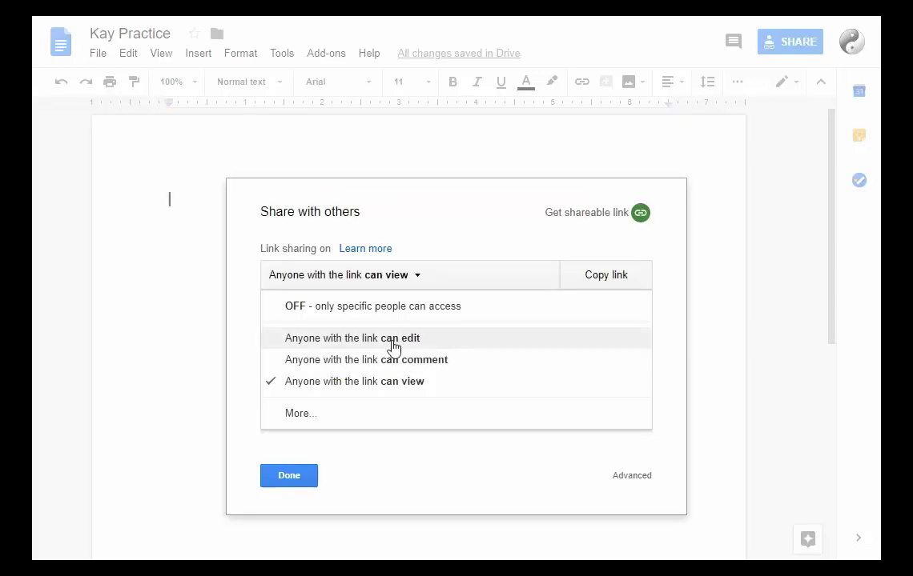
pyautogui.click(392, 346)
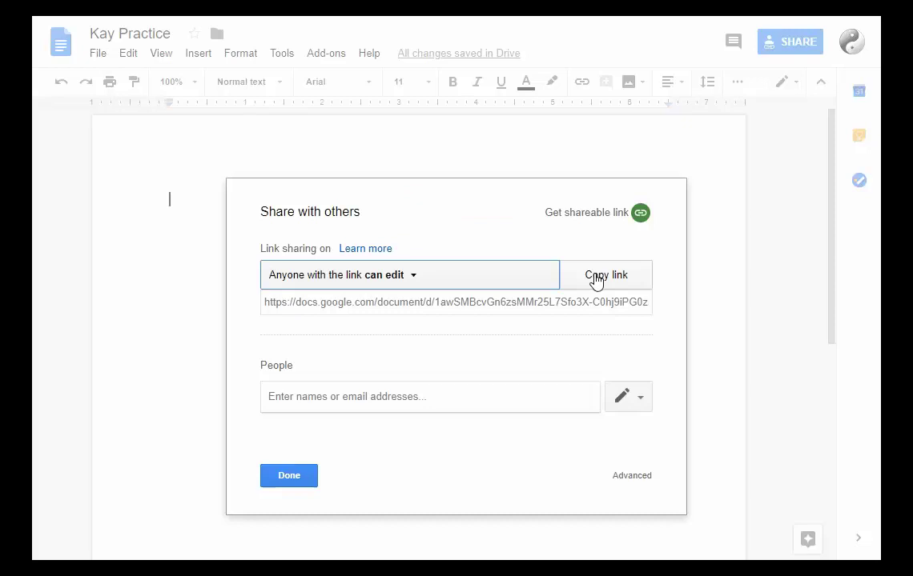
pyautogui.click(595, 276)
pyautogui.click(288, 477)
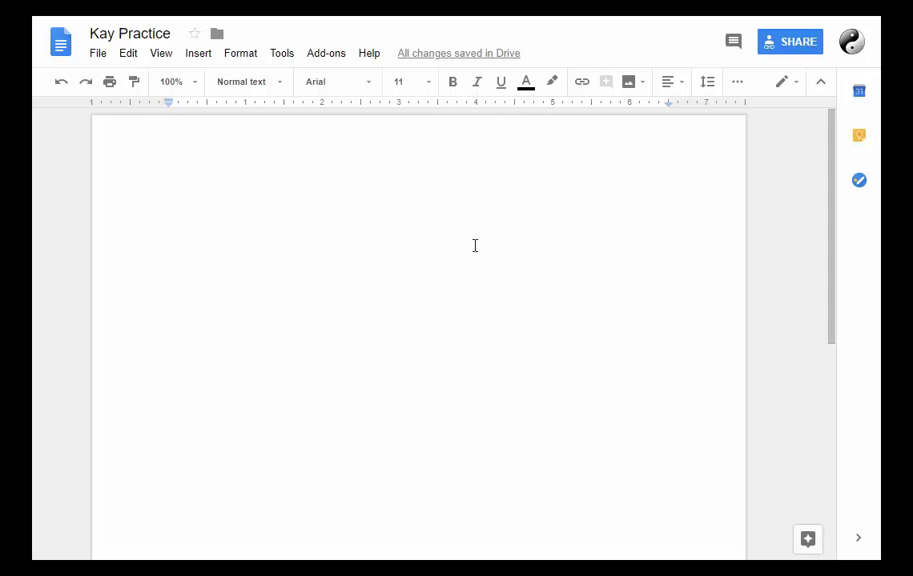
# Paste the four lines Heading 1 to Heading 4 into the blank page
pyautogui.click(368, 85)
pyautogui.click(368, 85)
pyautogui.hotkey('ctrl', 'v')
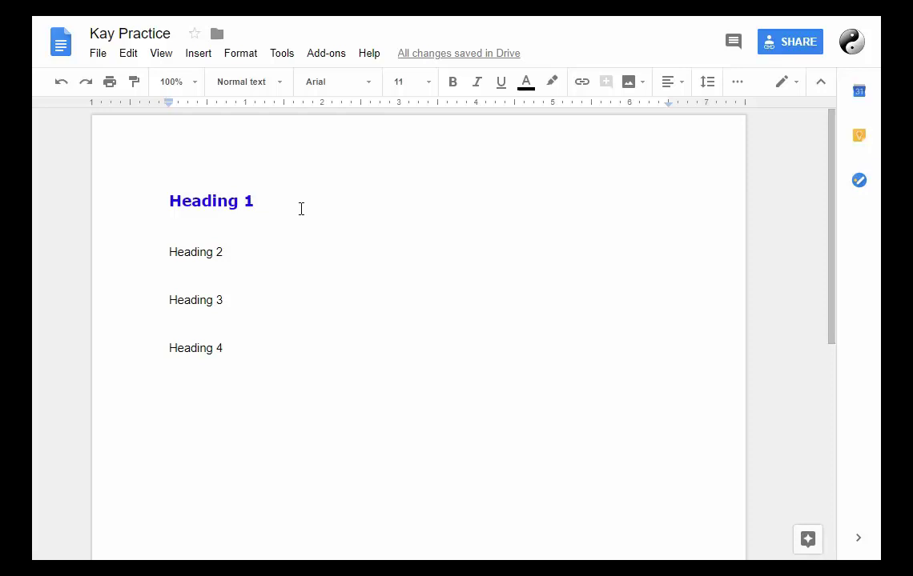
# Copy Heading 1's bold blue Verdana 14 style onto Headings 2, 3 and 4 with Paint format
pyautogui.click(202, 204)
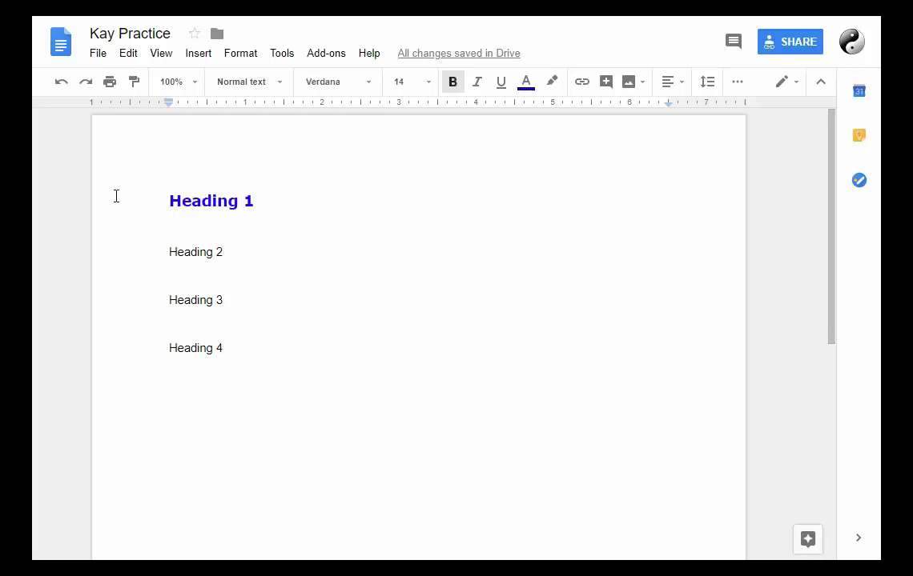
pyautogui.click(135, 84)
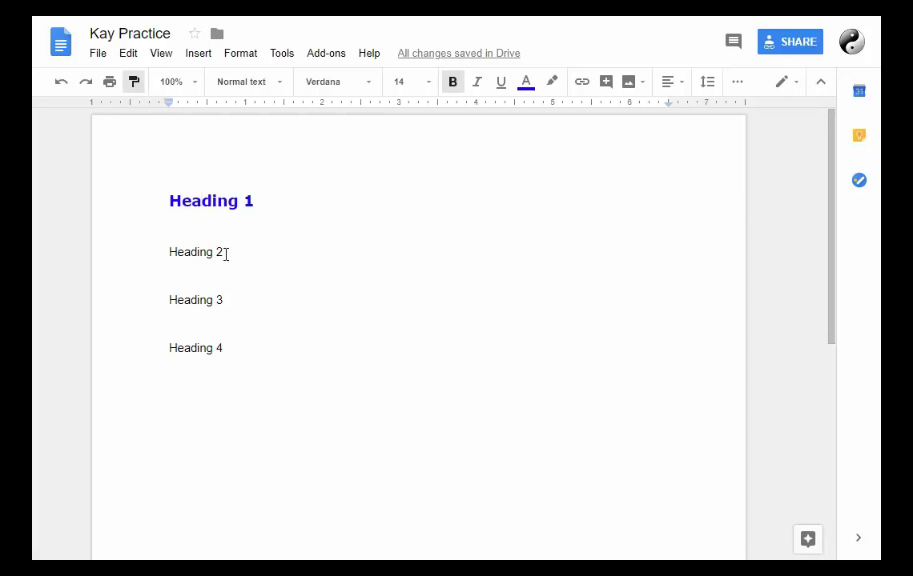
pyautogui.moveTo(226, 254); pyautogui.dragTo(157, 257)
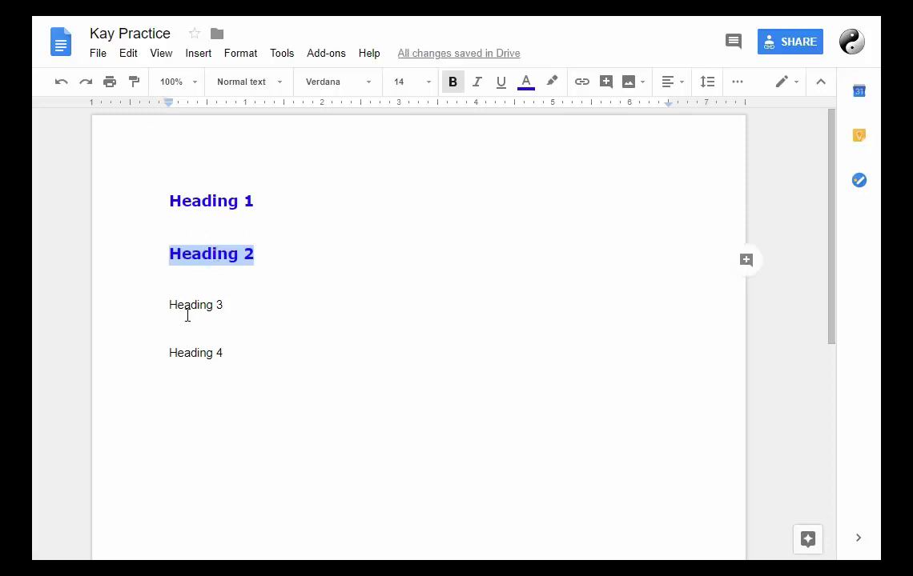
pyautogui.click(133, 82)
pyautogui.click(235, 307)
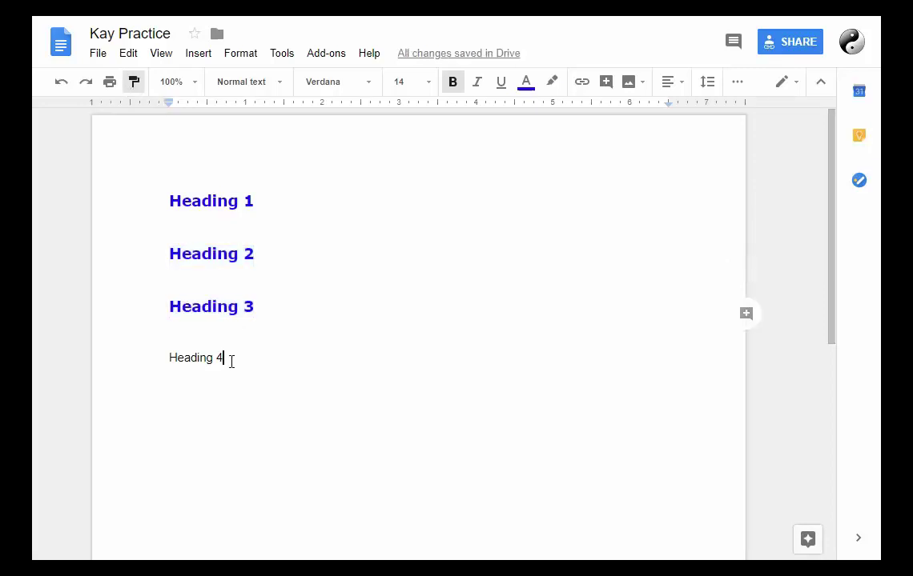
pyautogui.moveTo(229, 359); pyautogui.dragTo(165, 355)
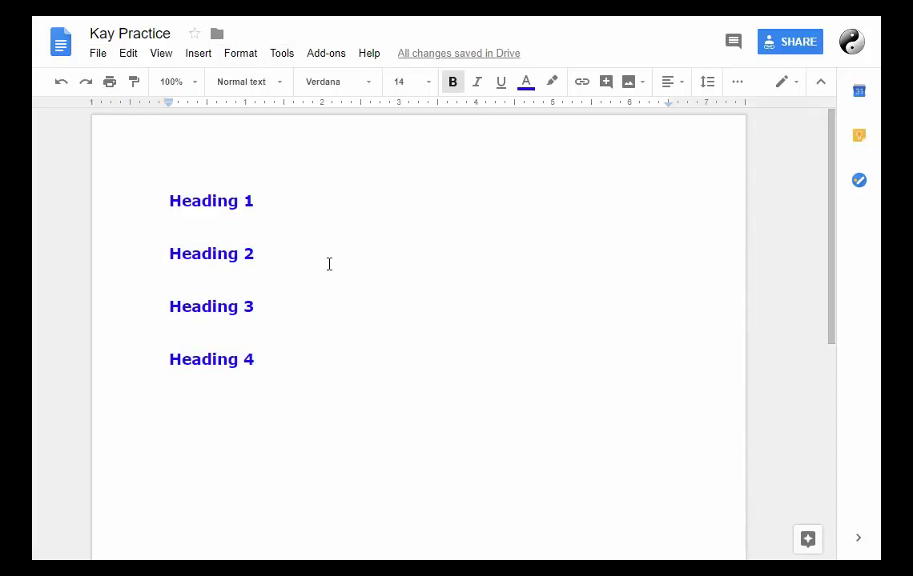
# Open Page setup from the File menu and cancel it unchanged
pyautogui.click(97, 54)
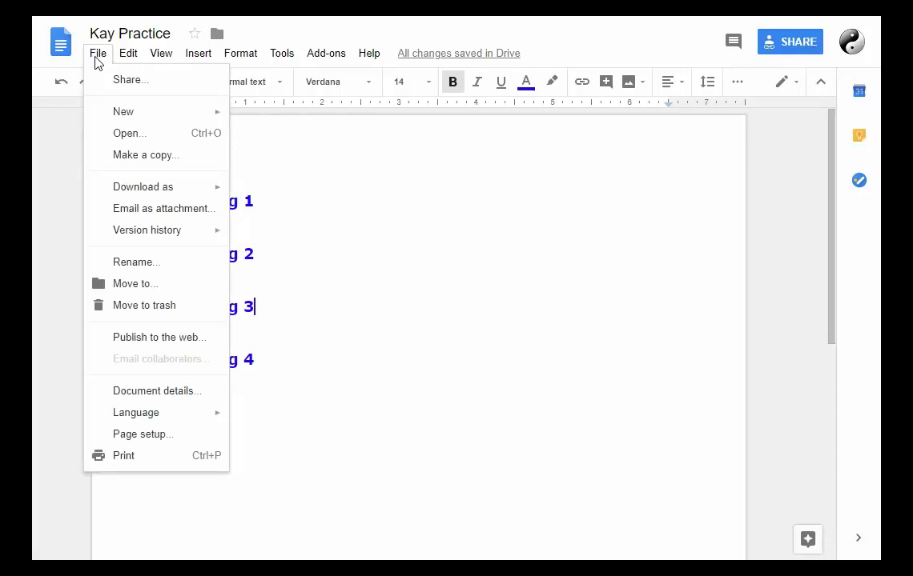
pyautogui.moveTo(152, 189)
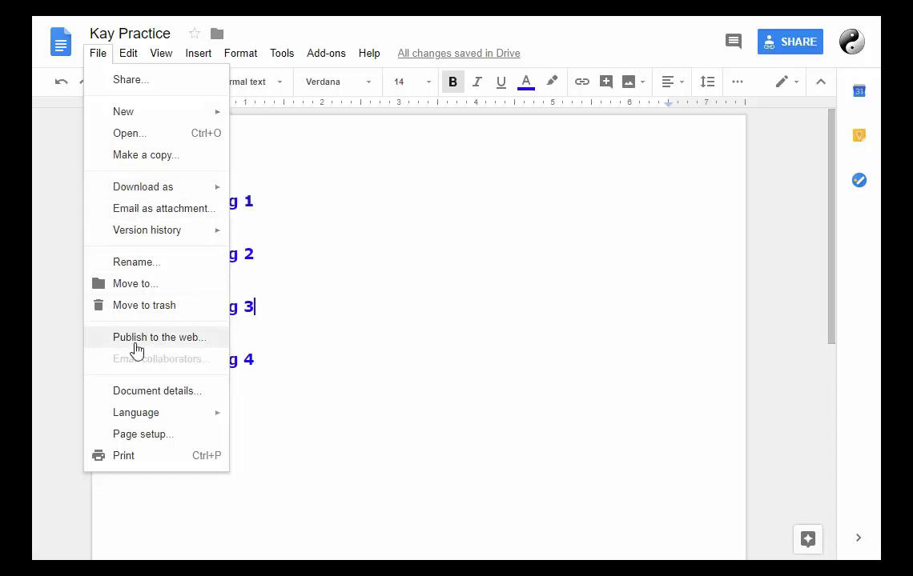
pyautogui.click(129, 439)
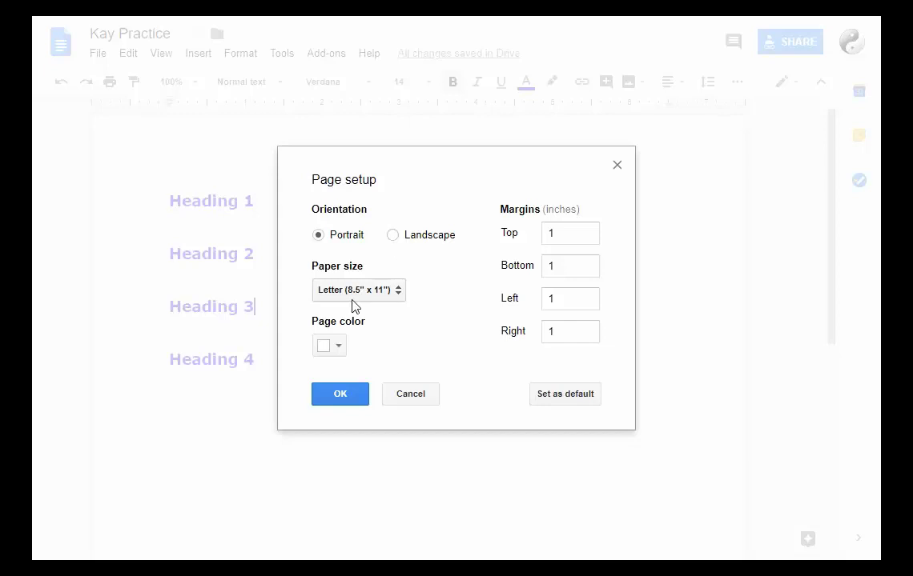
pyautogui.click(412, 400)
# Show the version history listing the 6:34 PM and 6:31 PM versions
pyautogui.click(99, 54)
pyautogui.moveTo(154, 229)
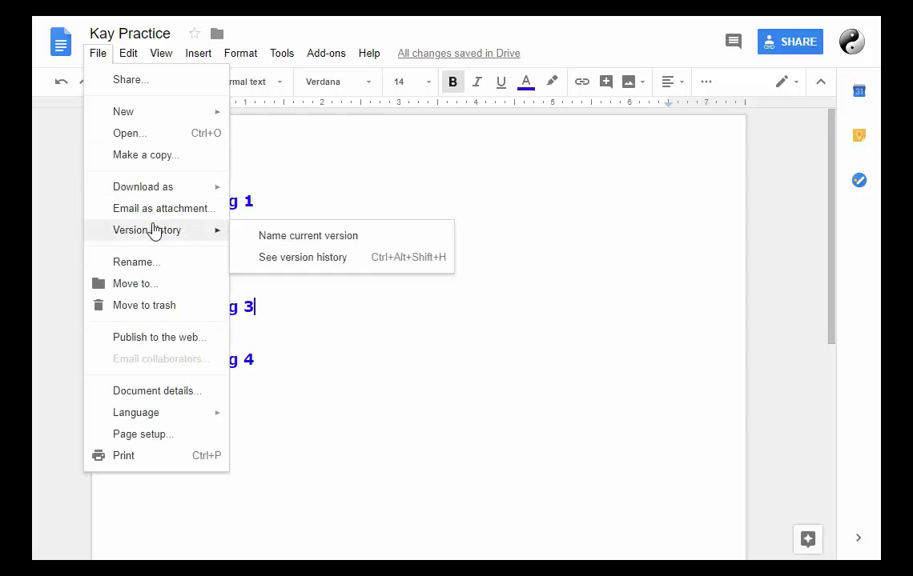
pyautogui.click(286, 258)
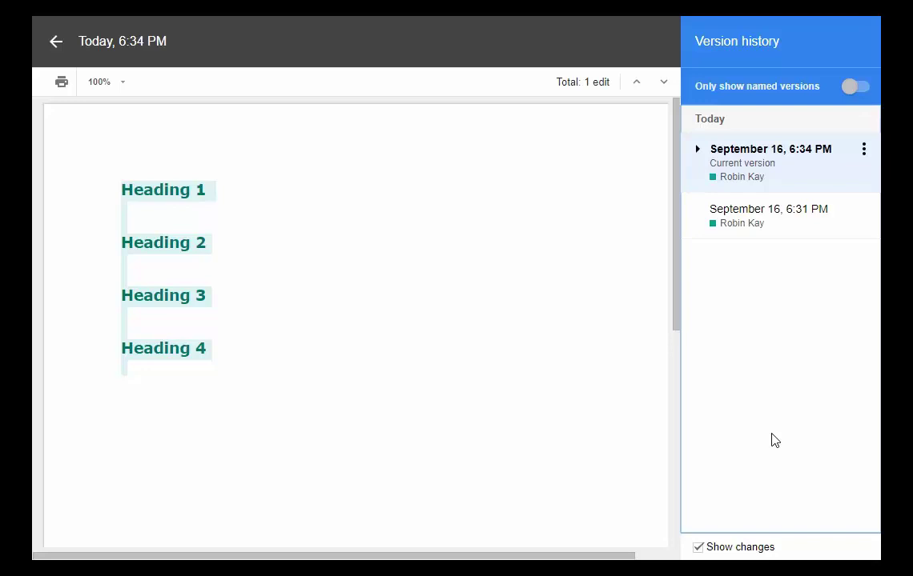
# Preview the 6:31 PM version, then leave version history without restoring it
pyautogui.click(730, 213)
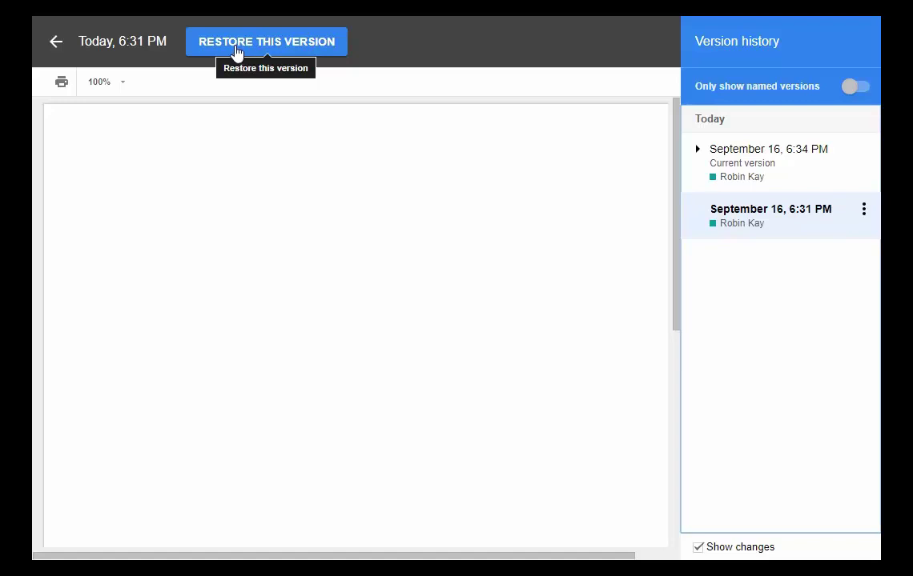
pyautogui.click(56, 42)
pyautogui.click(128, 53)
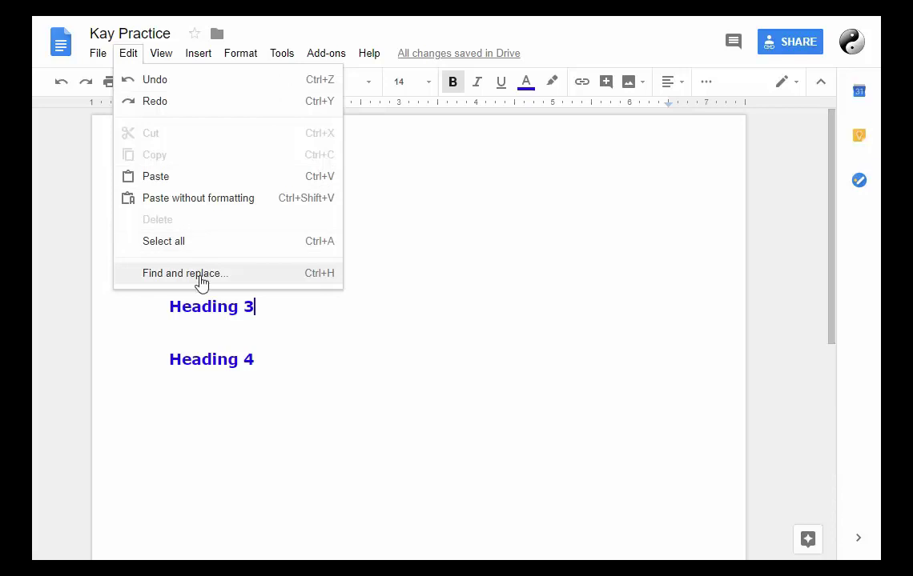
# Browse the Insert menu's Image, Table and Chart items, closing a blank drawing without adding it
pyautogui.click(227, 442)
pyautogui.click(200, 54)
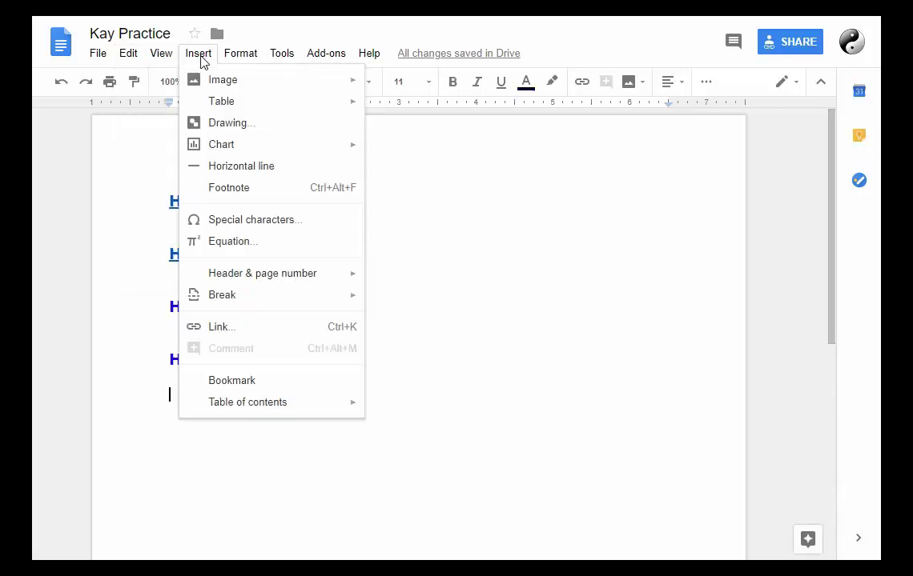
pyautogui.moveTo(212, 85)
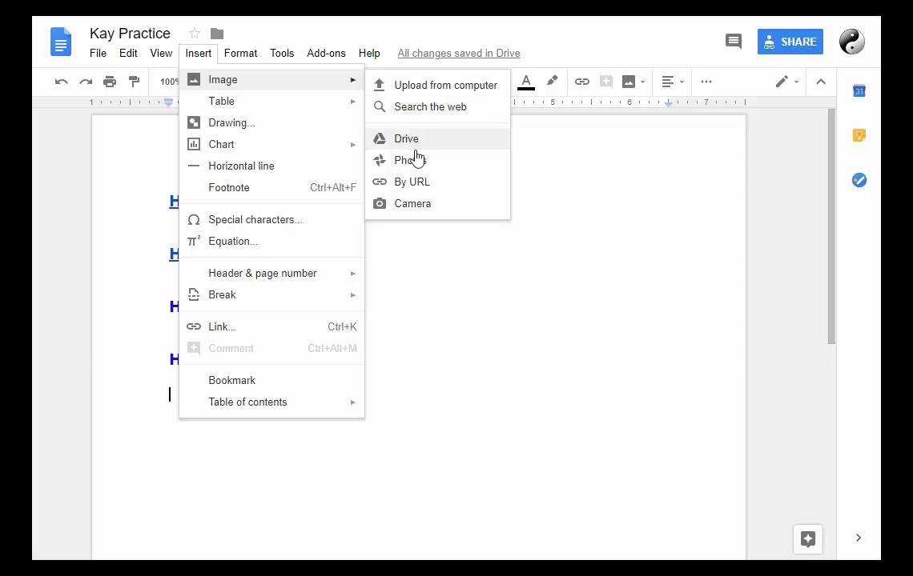
pyautogui.moveTo(340, 113)
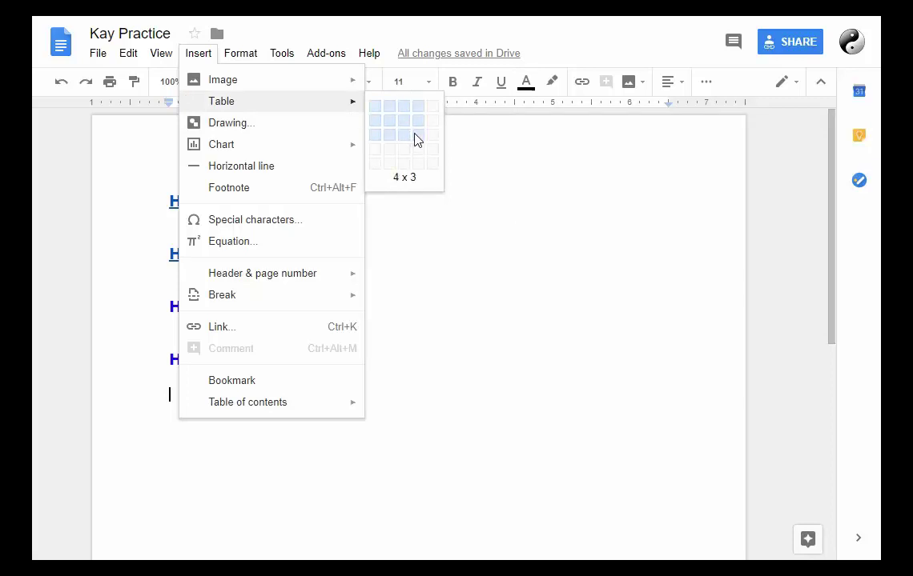
pyautogui.click(259, 132)
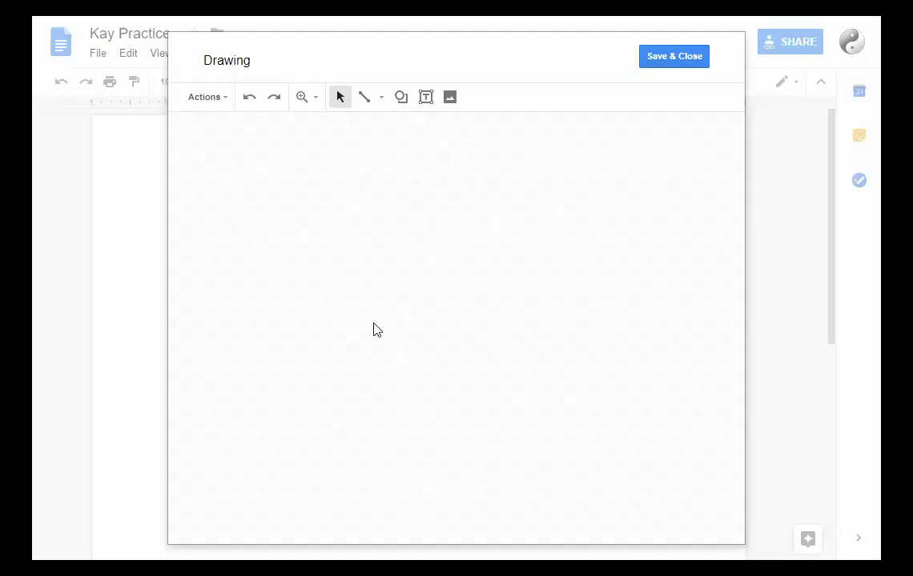
pyautogui.click(658, 62)
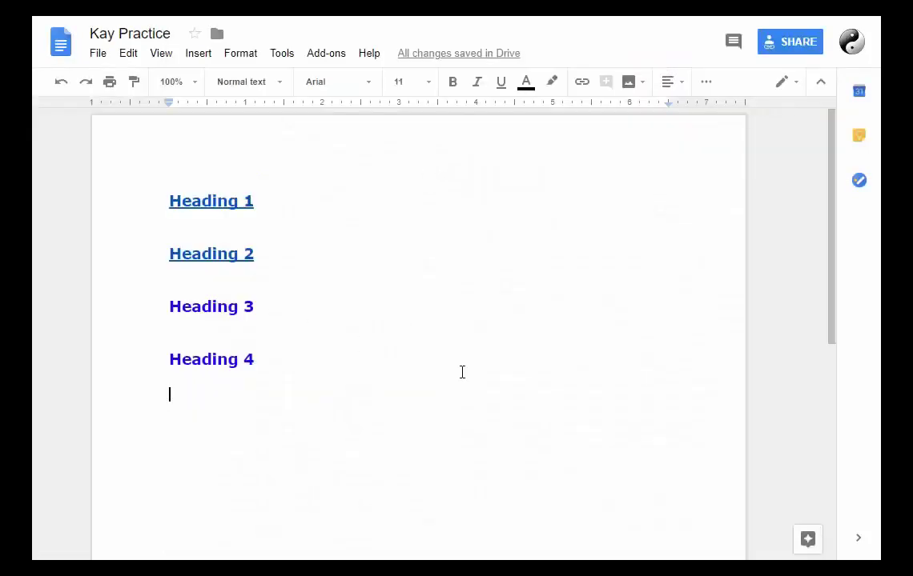
pyautogui.click(196, 53)
pyautogui.moveTo(217, 148)
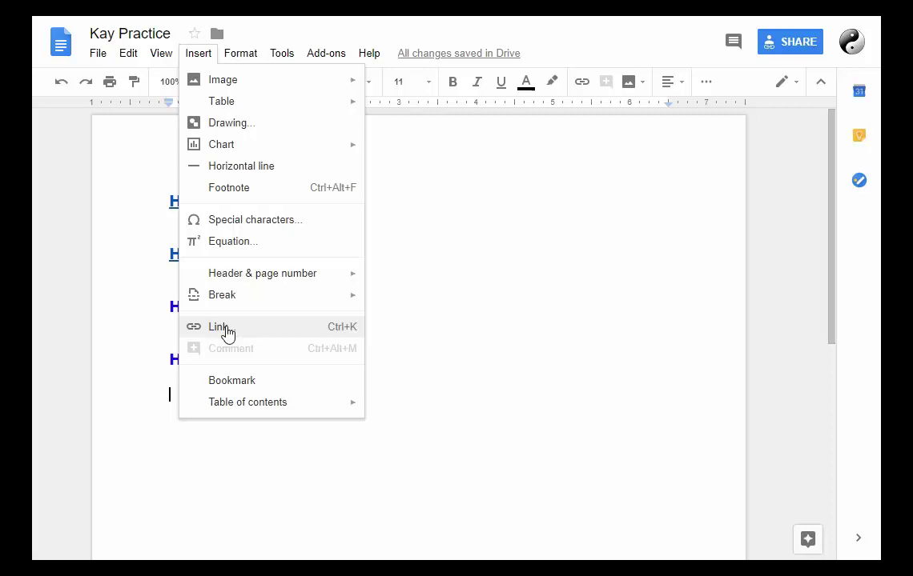
pyautogui.click(343, 294)
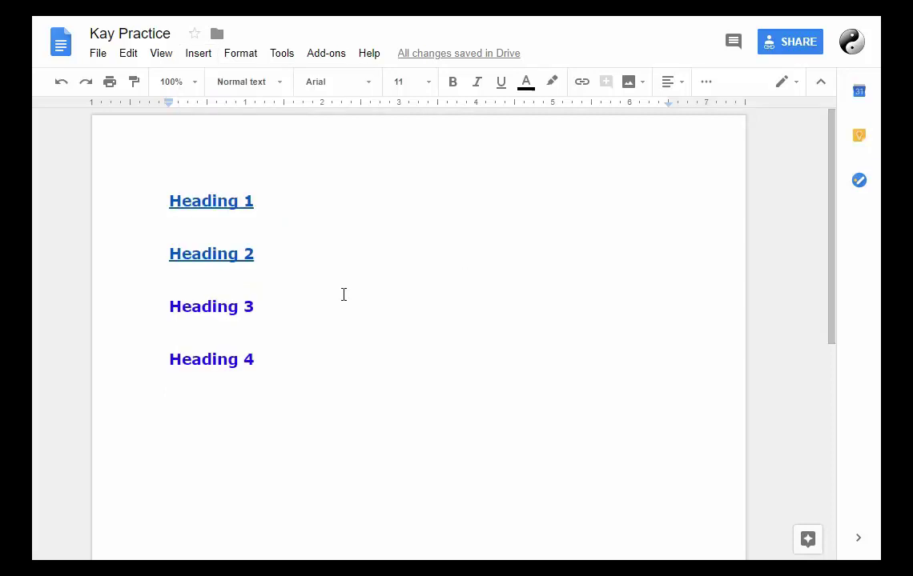
pyautogui.doubleClick(185, 285)
pyautogui.click(185, 285)
pyautogui.write('https://uoit-lrndev.weebly.com/')
# Link Heading 3 to the weebly address via Insert > Link
pyautogui.moveTo(262, 326); pyautogui.dragTo(167, 325)
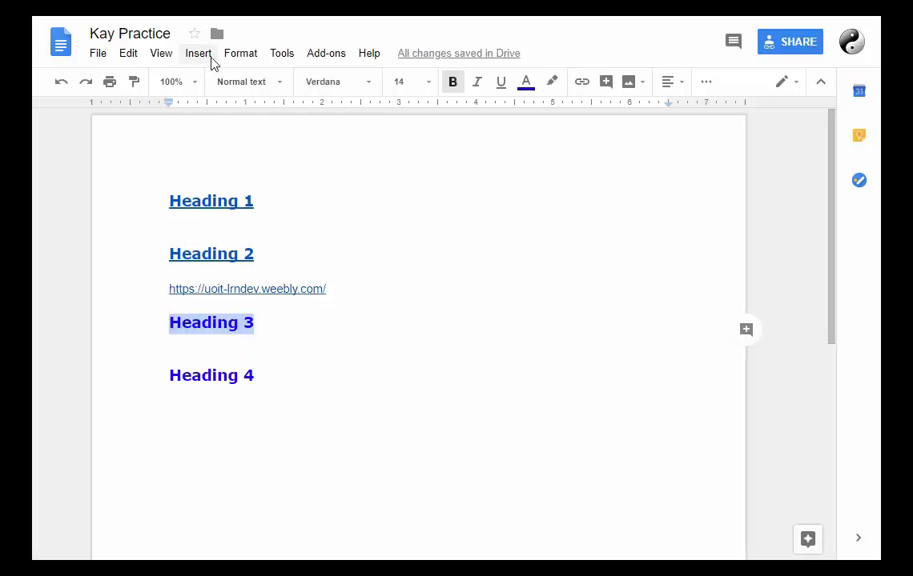
pyautogui.click(207, 57)
pyautogui.click(222, 327)
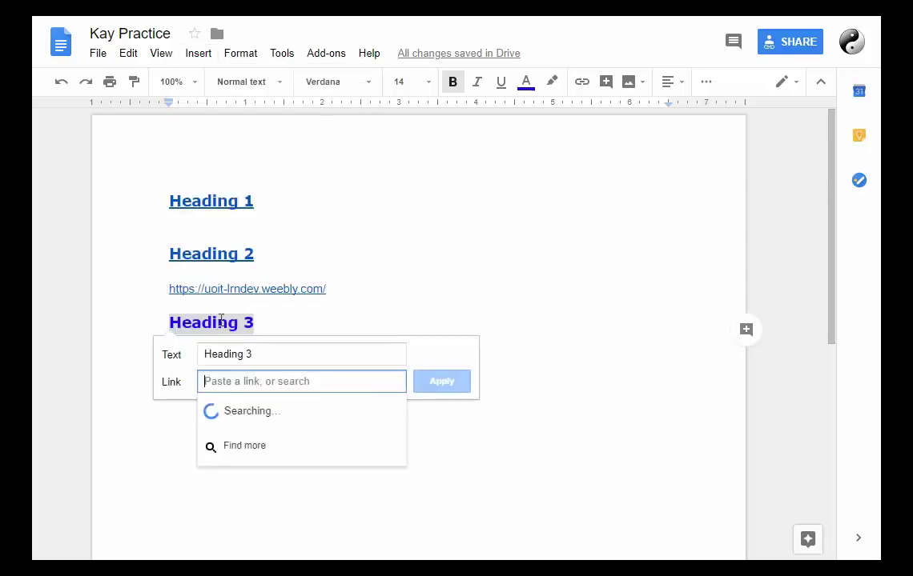
pyautogui.write('https://uoit-lrndev.weebly.com/')
pyautogui.click(436, 382)
# Start linking Heading 4 to the same weebly address
pyautogui.moveTo(255, 375); pyautogui.dragTo(173, 374)
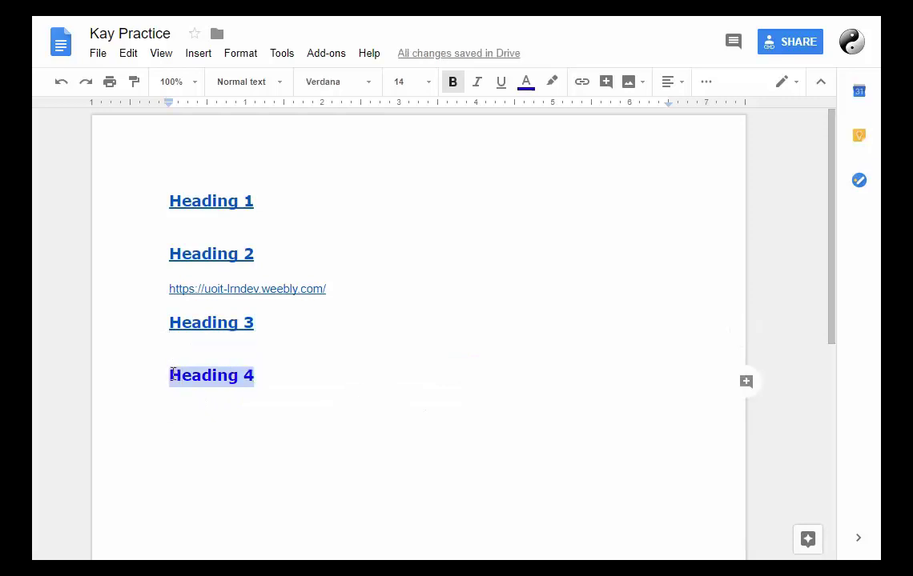
pyautogui.click(581, 90)
pyautogui.write('https://uoit-lrndev.weebly.com/')
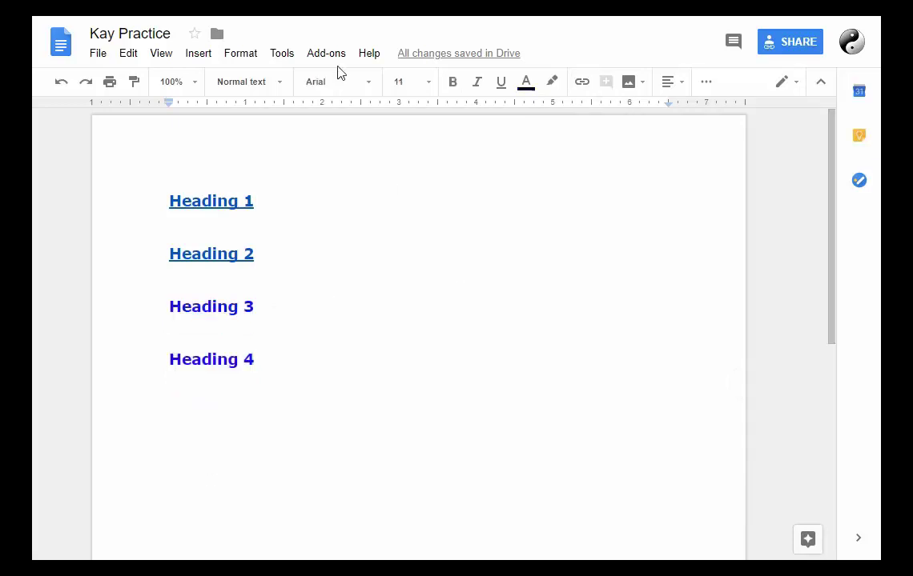
pyautogui.click(282, 56)
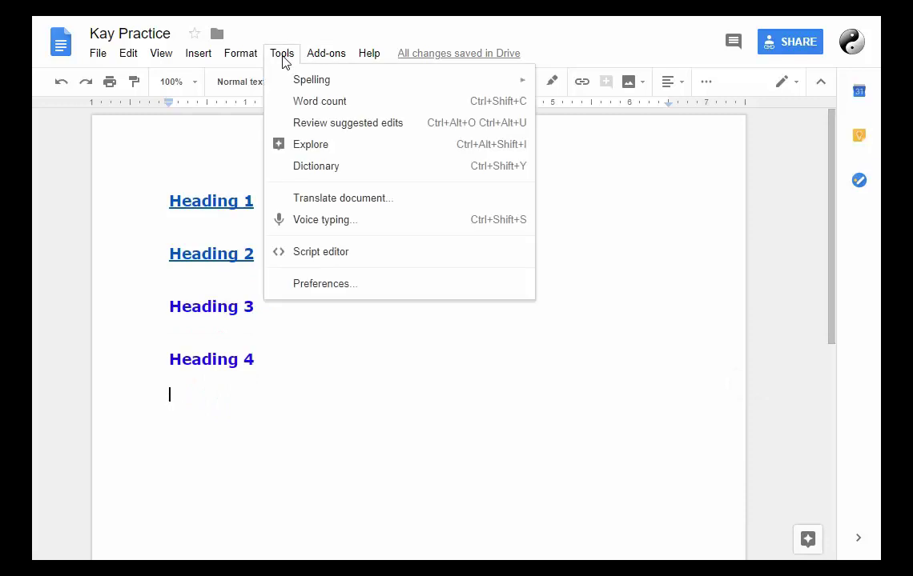
pyautogui.moveTo(294, 83)
pyautogui.click(336, 369)
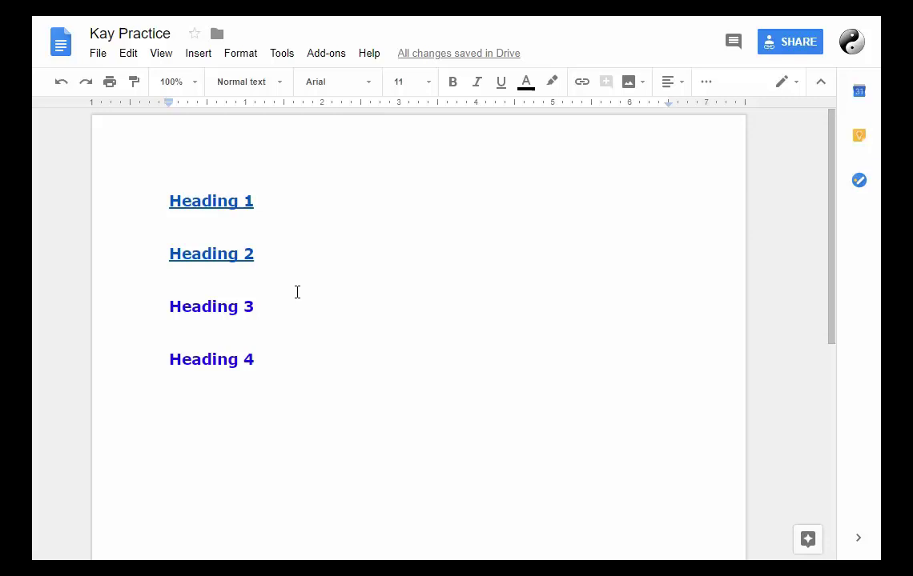
pyautogui.moveTo(259, 201); pyautogui.dragTo(174, 201)
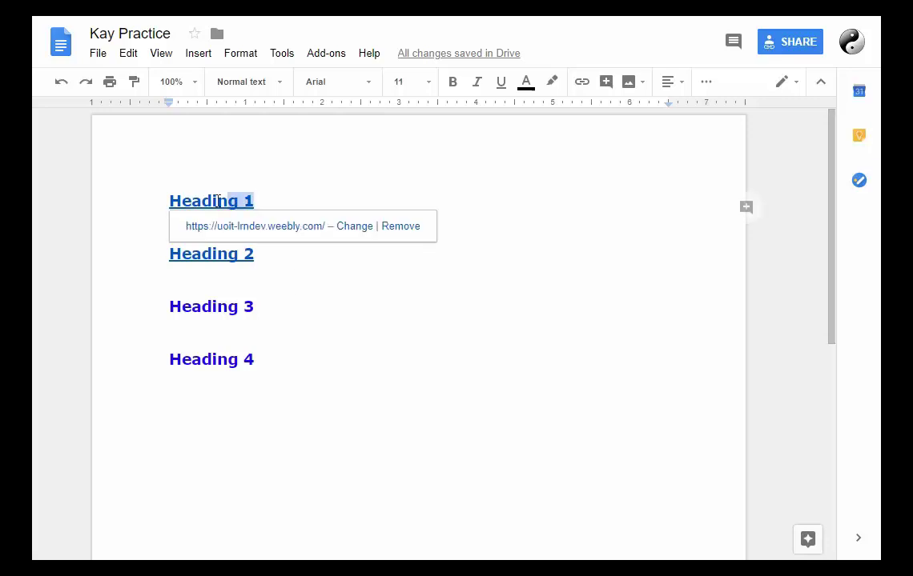
pyautogui.click(194, 56)
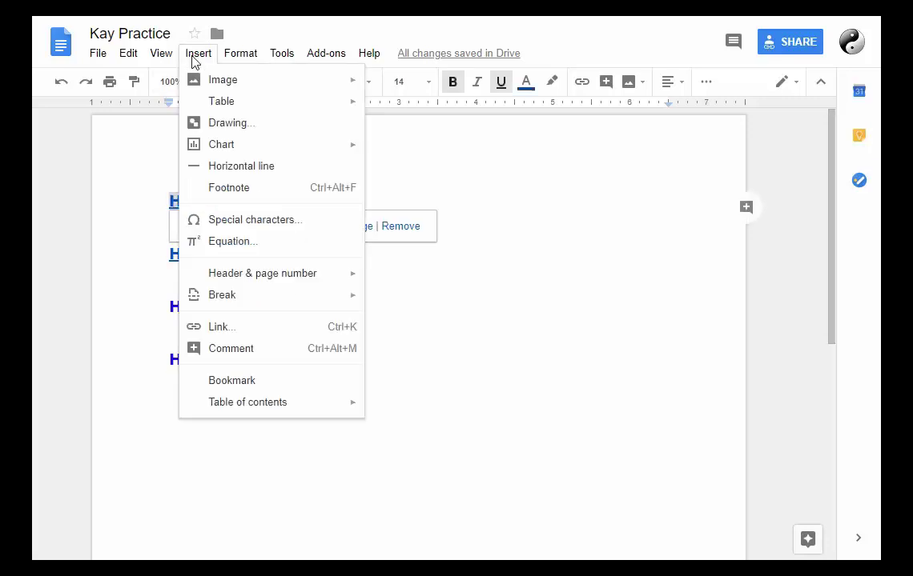
pyautogui.click(261, 349)
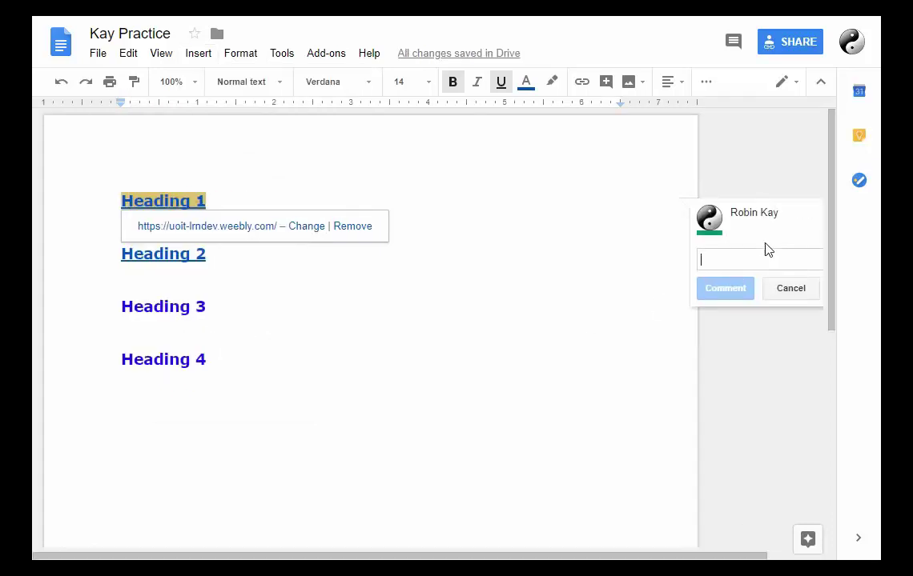
pyautogui.click(794, 294)
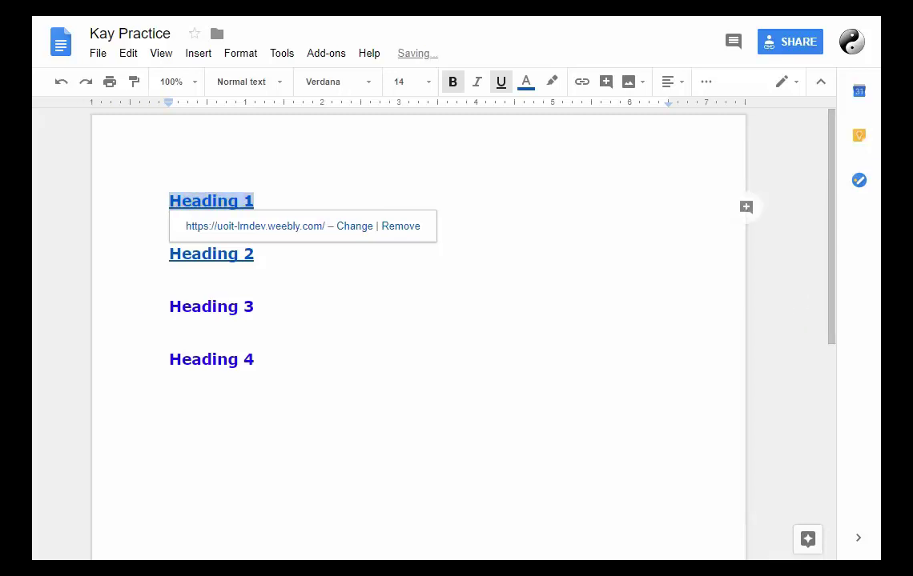